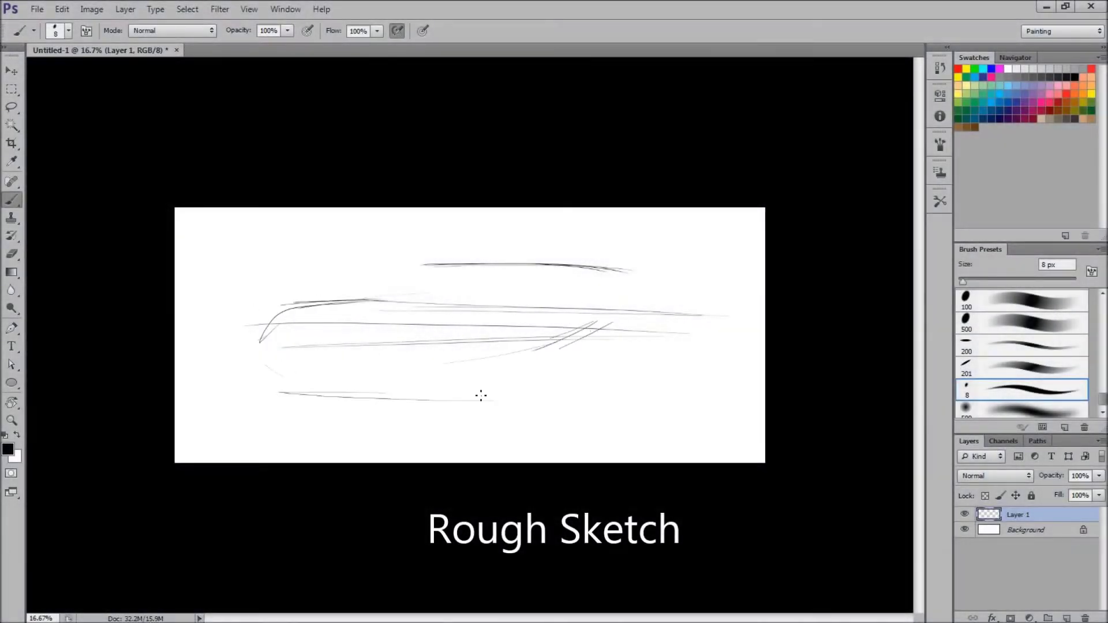
- With the 8px brush, rough in the car's base line, wheel arches, nose, roof, bumpers and belt line
{"action": "left_click_drag", "start_coordinate": [249, 405], "coordinate": [734, 398]}
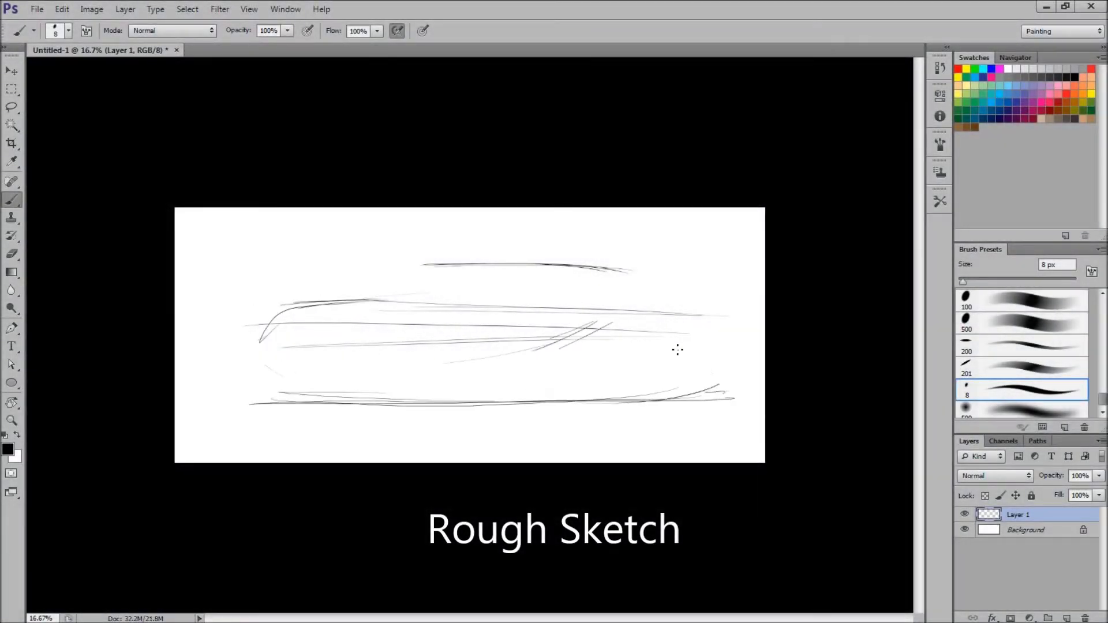
{"action": "mouse_move", "coordinate": [613, 415]}
{"action": "left_mouse_down"}
{"action": "mouse_move", "coordinate": [630, 366]}
{"action": "mouse_move", "coordinate": [230, 341]}
{"action": "mouse_move", "coordinate": [396, 297]}
{"action": "mouse_move", "coordinate": [644, 265]}
{"action": "mouse_move", "coordinate": [726, 333]}
{"action": "left_mouse_up"}
{"action": "left_click_drag", "start_coordinate": [233, 404], "coordinate": [595, 423]}
{"action": "mouse_move", "coordinate": [242, 424]}
{"action": "left_mouse_down"}
{"action": "mouse_move", "coordinate": [616, 434]}
{"action": "mouse_move", "coordinate": [728, 396]}
{"action": "left_mouse_up"}
{"action": "left_click_drag", "start_coordinate": [450, 303], "coordinate": [339, 377]}
{"action": "left_click_drag", "start_coordinate": [233, 415], "coordinate": [454, 390]}
{"action": "left_click_drag", "start_coordinate": [298, 383], "coordinate": [615, 438]}
{"action": "left_click_drag", "start_coordinate": [369, 306], "coordinate": [710, 299]}
{"action": "left_click_drag", "start_coordinate": [418, 283], "coordinate": [647, 268]}
- Sketch the A-pillar, windshield, rear end, wheel arches, shoulder line and hood lines
{"action": "left_click_drag", "start_coordinate": [521, 264], "coordinate": [479, 308]}
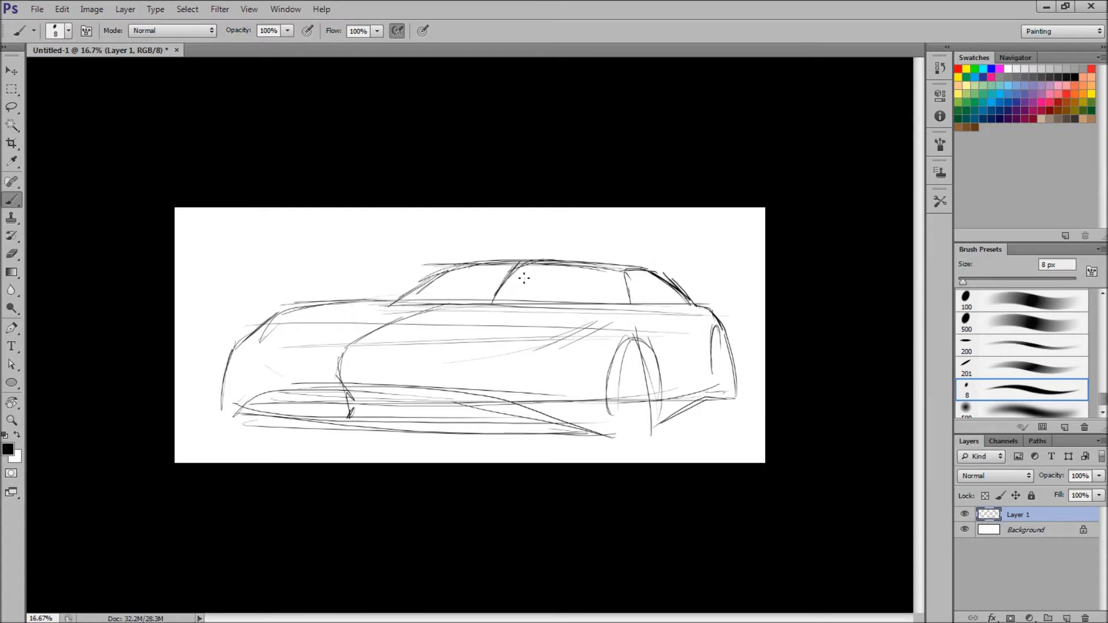
{"action": "left_click_drag", "start_coordinate": [398, 301], "coordinate": [508, 260]}
{"action": "left_click_drag", "start_coordinate": [720, 328], "coordinate": [721, 396]}
{"action": "mouse_move", "coordinate": [631, 344]}
{"action": "left_mouse_down"}
{"action": "mouse_move", "coordinate": [603, 428]}
{"action": "mouse_move", "coordinate": [664, 413]}
{"action": "left_mouse_up"}
{"action": "mouse_move", "coordinate": [485, 362]}
{"action": "left_mouse_down"}
{"action": "mouse_move", "coordinate": [618, 311]}
{"action": "mouse_move", "coordinate": [652, 310]}
{"action": "left_mouse_up"}
{"action": "mouse_move", "coordinate": [643, 307]}
{"action": "left_mouse_down"}
{"action": "mouse_move", "coordinate": [678, 293]}
{"action": "mouse_move", "coordinate": [405, 299]}
{"action": "left_mouse_up"}
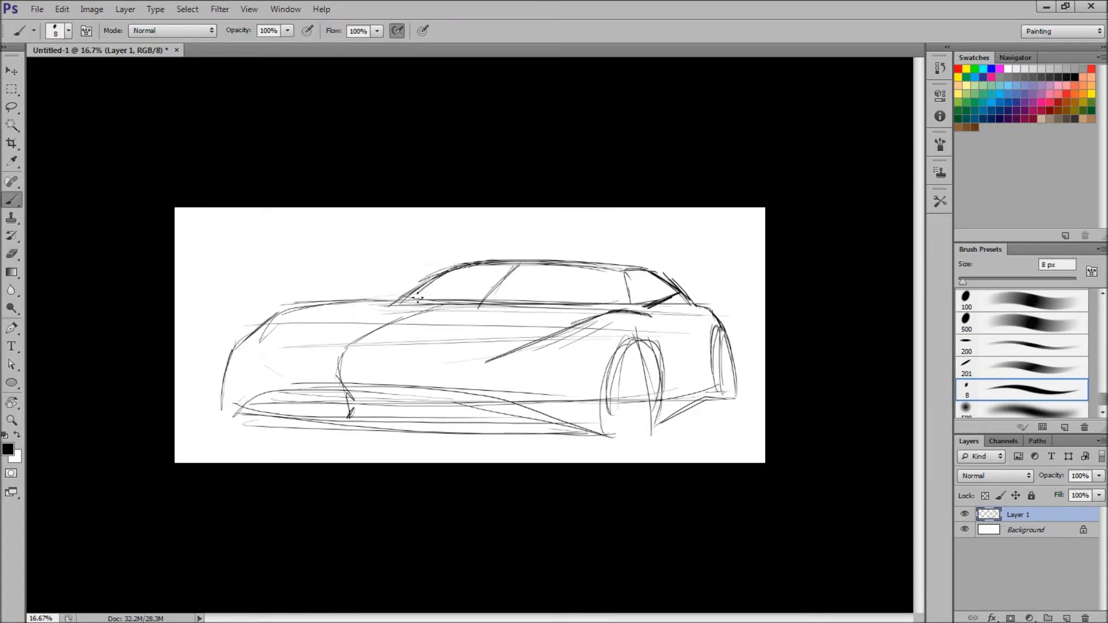
{"action": "mouse_move", "coordinate": [475, 264]}
{"action": "left_mouse_down"}
{"action": "mouse_move", "coordinate": [644, 271]}
{"action": "mouse_move", "coordinate": [447, 299]}
{"action": "left_mouse_up"}
{"action": "mouse_move", "coordinate": [404, 312]}
{"action": "left_mouse_down"}
{"action": "mouse_move", "coordinate": [323, 341]}
{"action": "mouse_move", "coordinate": [566, 349]}
{"action": "left_mouse_up"}
{"action": "mouse_move", "coordinate": [298, 301]}
{"action": "left_mouse_down"}
{"action": "mouse_move", "coordinate": [258, 350]}
{"action": "mouse_move", "coordinate": [404, 290]}
{"action": "mouse_move", "coordinate": [256, 353]}
{"action": "left_mouse_up"}
- Add front fender strokes, mid-body scallops, rear shoulder, taillights, rocker and beltline strokes
{"action": "mouse_move", "coordinate": [563, 325]}
{"action": "left_mouse_down"}
{"action": "mouse_move", "coordinate": [492, 361]}
{"action": "mouse_move", "coordinate": [444, 354]}
{"action": "left_mouse_up"}
{"action": "left_click_drag", "start_coordinate": [614, 303], "coordinate": [543, 322]}
{"action": "left_click_drag", "start_coordinate": [719, 307], "coordinate": [665, 328]}
{"action": "left_click_drag", "start_coordinate": [479, 341], "coordinate": [465, 397]}
{"action": "mouse_move", "coordinate": [447, 372]}
{"action": "left_mouse_down"}
{"action": "mouse_move", "coordinate": [546, 427]}
{"action": "mouse_move", "coordinate": [652, 438]}
{"action": "left_mouse_up"}
{"action": "left_click_drag", "start_coordinate": [283, 349], "coordinate": [241, 406]}
{"action": "left_click_drag", "start_coordinate": [334, 308], "coordinate": [266, 378]}
{"action": "left_click_drag", "start_coordinate": [291, 322], "coordinate": [580, 312]}
{"action": "mouse_move", "coordinate": [415, 306]}
{"action": "left_mouse_down"}
{"action": "mouse_move", "coordinate": [320, 346]}
{"action": "mouse_move", "coordinate": [423, 359]}
{"action": "left_mouse_up"}
{"action": "mouse_move", "coordinate": [398, 359]}
{"action": "left_mouse_down"}
{"action": "mouse_move", "coordinate": [600, 305]}
{"action": "mouse_move", "coordinate": [609, 427]}
{"action": "left_mouse_up"}
- Draw the wheel rim ellipses, hub and spokes, plus rocker, roof and rear crease lines
{"action": "left_click_drag", "start_coordinate": [664, 338], "coordinate": [652, 418]}
{"action": "left_click_drag", "start_coordinate": [635, 374], "coordinate": [635, 407]}
{"action": "left_click_drag", "start_coordinate": [658, 341], "coordinate": [621, 452]}
{"action": "left_click_drag", "start_coordinate": [619, 355], "coordinate": [629, 407]}
{"action": "left_click_drag", "start_coordinate": [254, 410], "coordinate": [628, 430]}
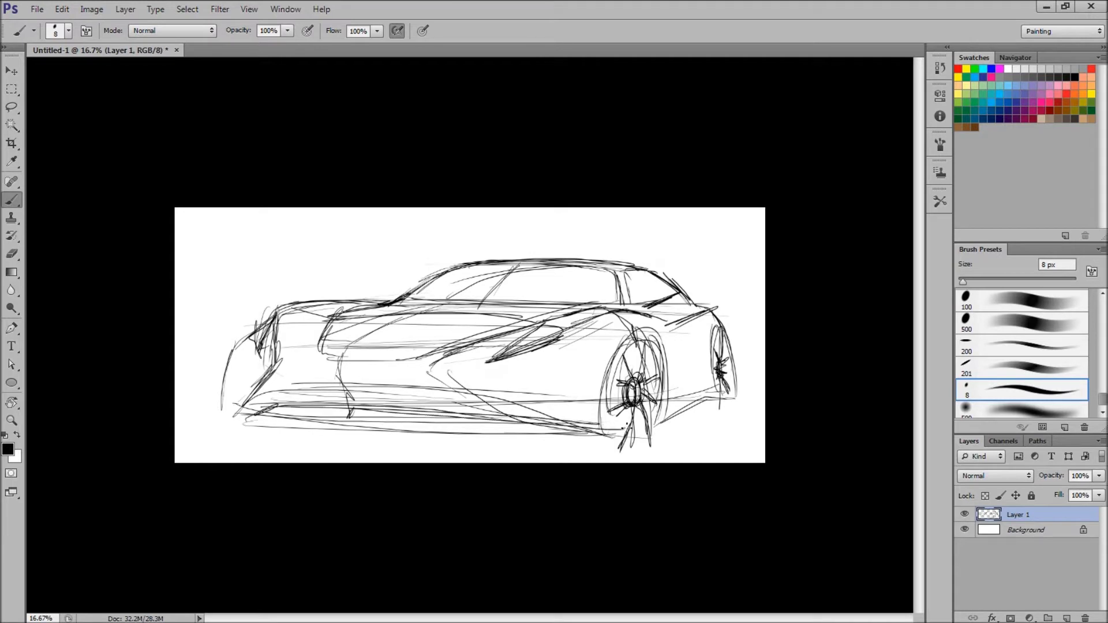
{"action": "left_click_drag", "start_coordinate": [461, 263], "coordinate": [644, 269]}
{"action": "left_click_drag", "start_coordinate": [716, 378], "coordinate": [479, 413]}
{"action": "mouse_move", "coordinate": [635, 379]}
{"action": "left_mouse_down"}
{"action": "mouse_move", "coordinate": [712, 370]}
{"action": "mouse_move", "coordinate": [693, 382]}
{"action": "left_mouse_up"}
{"action": "mouse_move", "coordinate": [248, 398]}
{"action": "left_mouse_down"}
{"action": "mouse_move", "coordinate": [237, 358]}
{"action": "mouse_move", "coordinate": [317, 306]}
{"action": "left_mouse_up"}
{"action": "left_click_drag", "start_coordinate": [670, 430], "coordinate": [759, 407]}
{"action": "left_click_drag", "start_coordinate": [496, 453], "coordinate": [680, 453]}
- Shift the whole sketch slightly upward on the canvas with a free transform
{"action": "key", "text": "v"}
{"action": "key", "text": "ctrl+t"}
{"action": "left_click_drag", "start_coordinate": [541, 363], "coordinate": [541, 339]}
{"action": "key", "text": "Return"}
- Add more brush strokes along the car's side and lower front
{"action": "key", "text": "b"}
{"action": "left_click_drag", "start_coordinate": [263, 308], "coordinate": [511, 311]}
{"action": "mouse_move", "coordinate": [271, 338]}
{"action": "left_mouse_down"}
{"action": "mouse_move", "coordinate": [464, 319]}
{"action": "mouse_move", "coordinate": [488, 340]}
{"action": "left_mouse_up"}
{"action": "left_click_drag", "start_coordinate": [283, 296], "coordinate": [571, 291]}
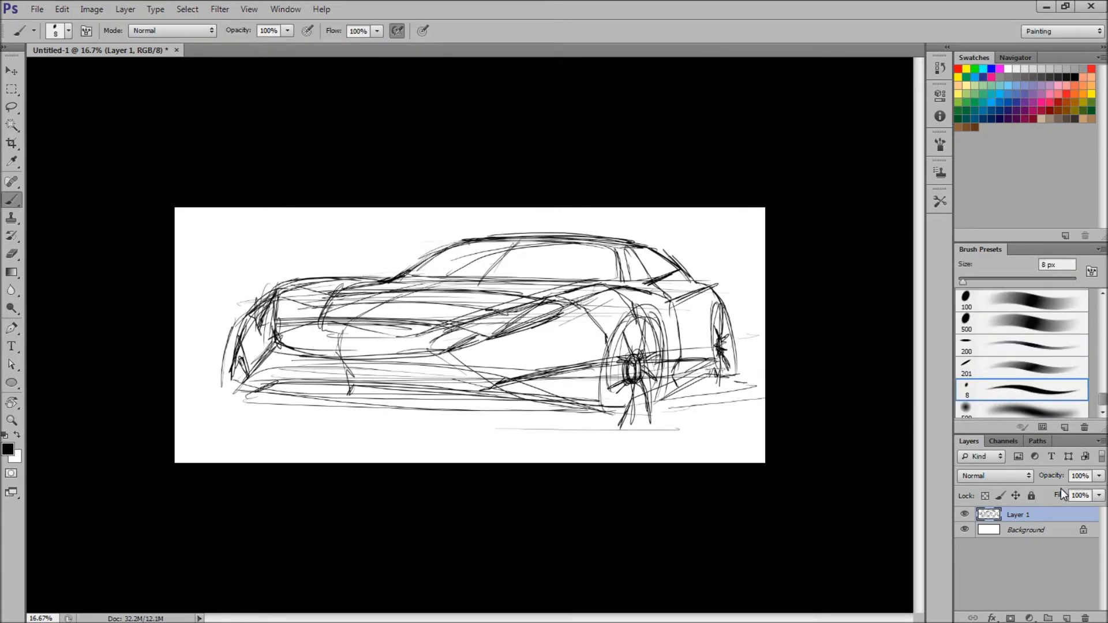
- Fade the rough sketch, add a new layer, and trace a dark front-edge and hood line
{"action": "left_click_drag", "start_coordinate": [1061, 489], "coordinate": [1057, 491]}
{"action": "key", "text": "ctrl+shift+alt+n"}
{"action": "mouse_move", "coordinate": [234, 386]}
{"action": "left_mouse_down"}
{"action": "mouse_move", "coordinate": [296, 289]}
{"action": "mouse_move", "coordinate": [615, 248]}
{"action": "mouse_move", "coordinate": [626, 280]}
{"action": "left_mouse_up"}
- Trace clean roofline, roof top, C-pillar and windshield-base lines over the faded sketch
{"action": "mouse_move", "coordinate": [390, 280]}
{"action": "left_mouse_down"}
{"action": "mouse_move", "coordinate": [623, 280]}
{"action": "mouse_move", "coordinate": [686, 265]}
{"action": "left_mouse_up"}
{"action": "left_click_drag", "start_coordinate": [460, 243], "coordinate": [651, 244]}
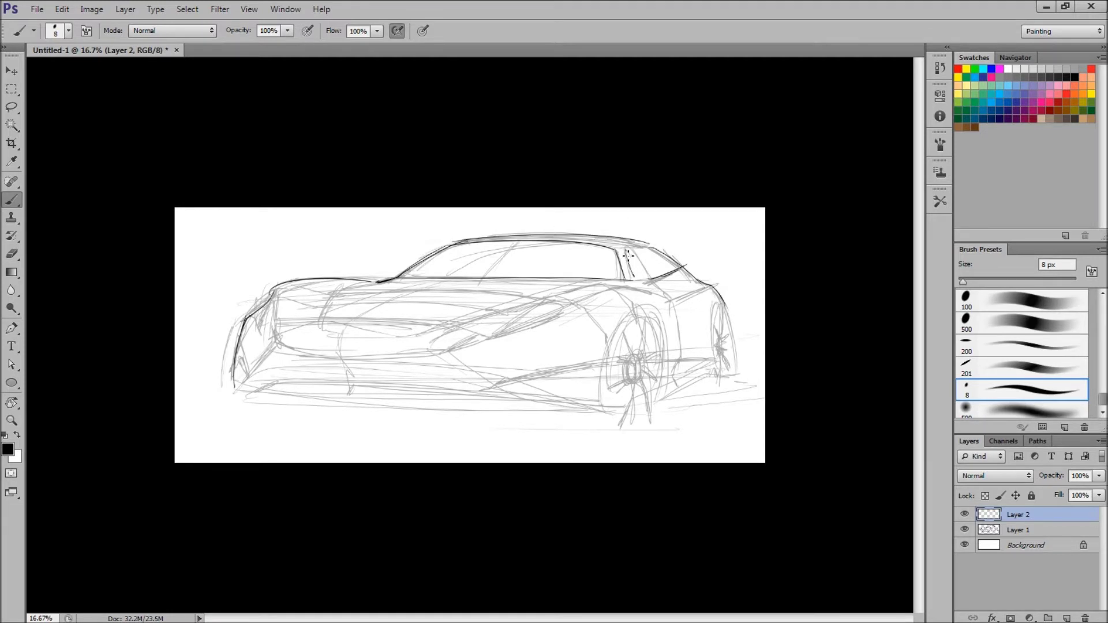
{"action": "left_click_drag", "start_coordinate": [456, 280], "coordinate": [366, 314]}
{"action": "left_click_drag", "start_coordinate": [347, 383], "coordinate": [336, 399]}
- Trace the rear lower line, sill line, shoulder line and hood line, redoing missed strokes
{"action": "mouse_move", "coordinate": [243, 404]}
{"action": "left_mouse_down"}
{"action": "mouse_move", "coordinate": [610, 395]}
{"action": "mouse_move", "coordinate": [724, 361]}
{"action": "left_mouse_up"}
{"action": "mouse_move", "coordinate": [232, 382]}
{"action": "left_mouse_down"}
{"action": "mouse_move", "coordinate": [638, 393]}
{"action": "mouse_move", "coordinate": [511, 395]}
{"action": "left_mouse_up"}
{"action": "key", "text": "ctrl+z"}
{"action": "left_click_drag", "start_coordinate": [630, 393], "coordinate": [247, 404]}
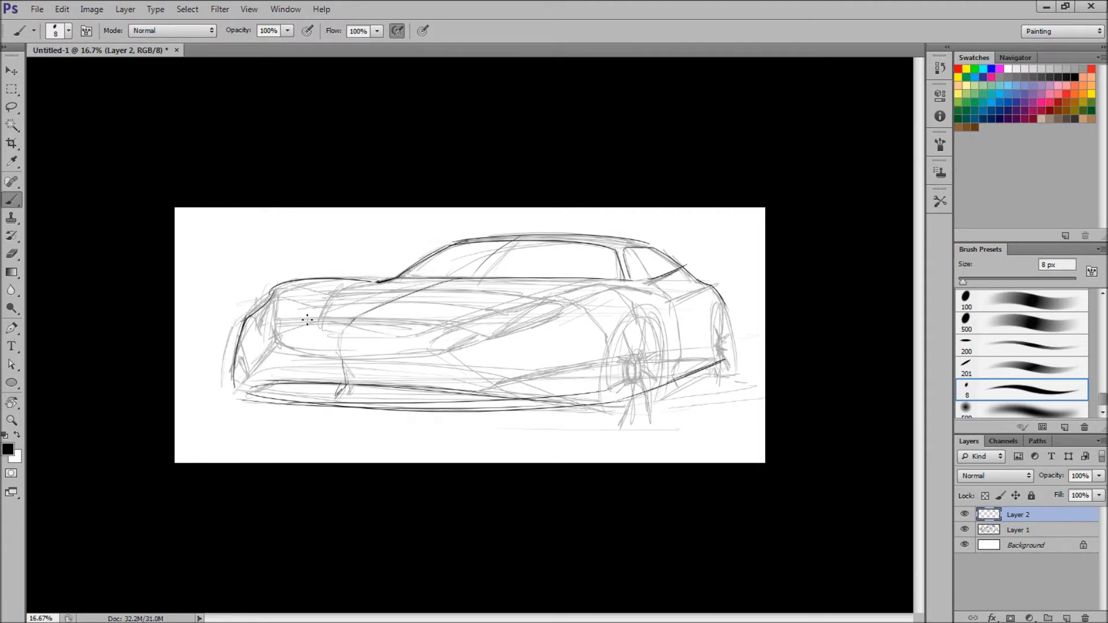
{"action": "left_click_drag", "start_coordinate": [459, 325], "coordinate": [634, 282]}
{"action": "mouse_move", "coordinate": [279, 318]}
{"action": "left_mouse_down"}
{"action": "mouse_move", "coordinate": [457, 323]}
{"action": "mouse_move", "coordinate": [346, 369]}
{"action": "mouse_move", "coordinate": [323, 348]}
{"action": "mouse_move", "coordinate": [452, 346]}
{"action": "mouse_move", "coordinate": [463, 325]}
{"action": "left_mouse_up"}
{"action": "key", "text": "ctrl+z"}
- Outline the grille and headlight, the hood shoulder, wheel-arch lines and a ground line
{"action": "mouse_move", "coordinate": [466, 341]}
{"action": "left_mouse_down"}
{"action": "mouse_move", "coordinate": [568, 307]}
{"action": "mouse_move", "coordinate": [504, 324]}
{"action": "left_mouse_up"}
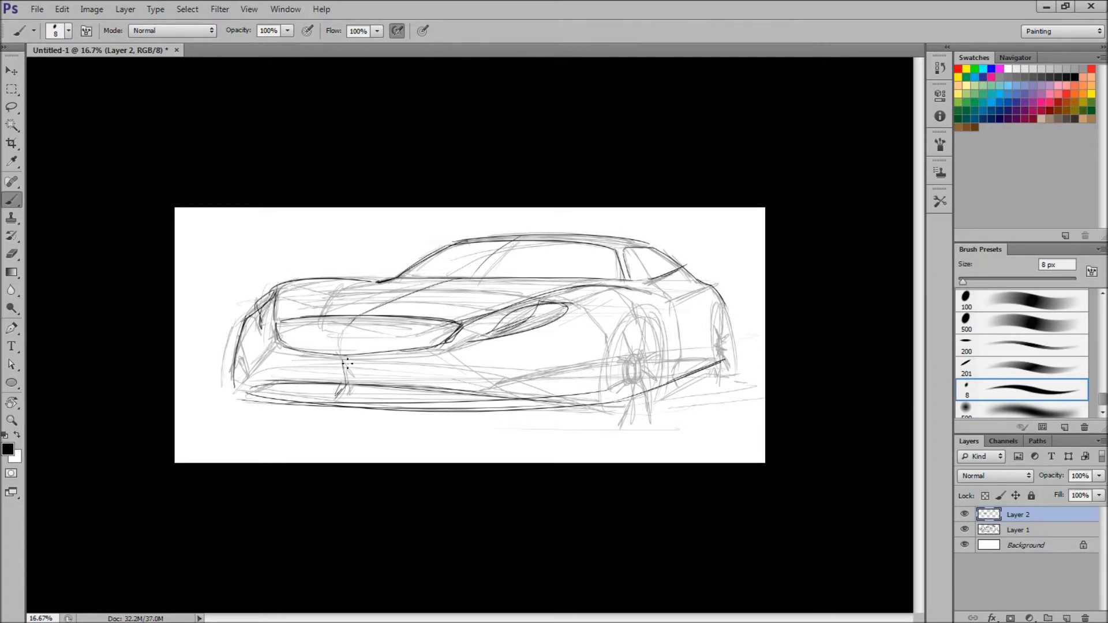
{"action": "left_click_drag", "start_coordinate": [349, 290], "coordinate": [531, 292]}
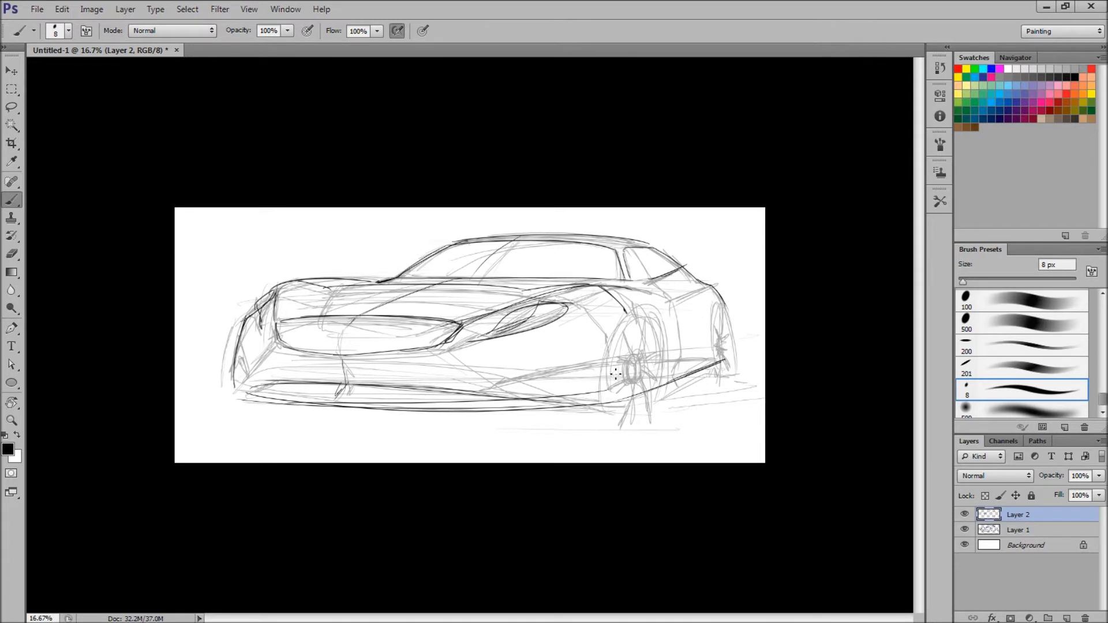
{"action": "left_click_drag", "start_coordinate": [604, 370], "coordinate": [661, 361]}
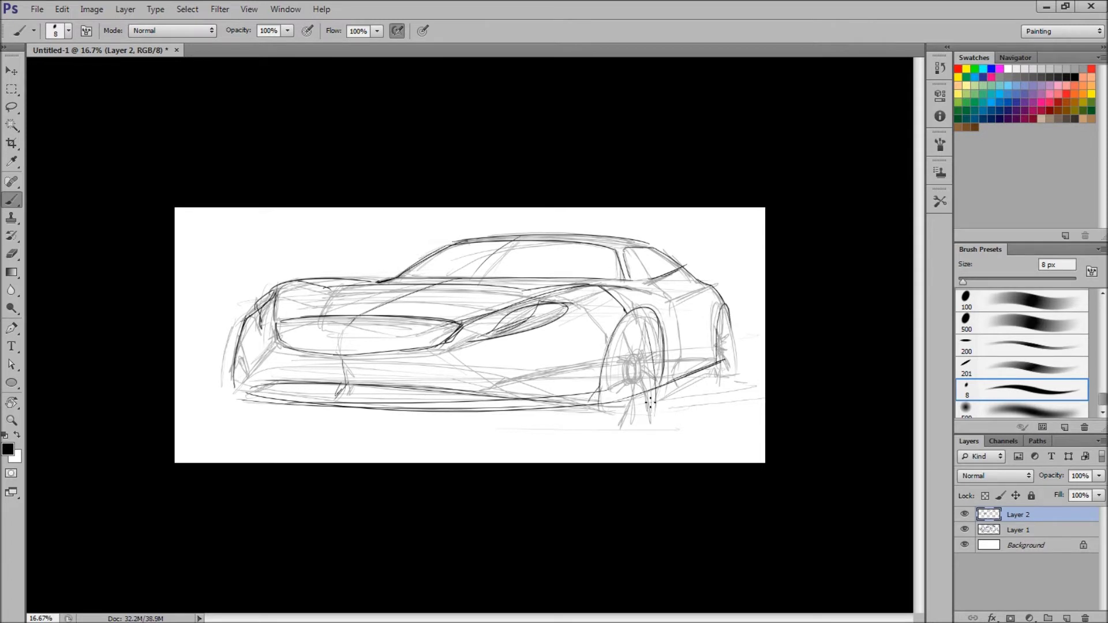
{"action": "left_click_drag", "start_coordinate": [734, 370], "coordinate": [721, 309]}
{"action": "left_click_drag", "start_coordinate": [629, 446], "coordinate": [364, 452]}
- Erase the messy hood lines and draw an elliptical hub on the wheel
{"action": "key", "text": "e"}
{"action": "mouse_move", "coordinate": [503, 282]}
{"action": "left_mouse_down"}
{"action": "mouse_move", "coordinate": [346, 323]}
{"action": "mouse_move", "coordinate": [422, 283]}
{"action": "mouse_move", "coordinate": [461, 278]}
{"action": "left_mouse_up"}
{"action": "key", "text": "b"}
{"action": "left_click_drag", "start_coordinate": [633, 360], "coordinate": [640, 360]}
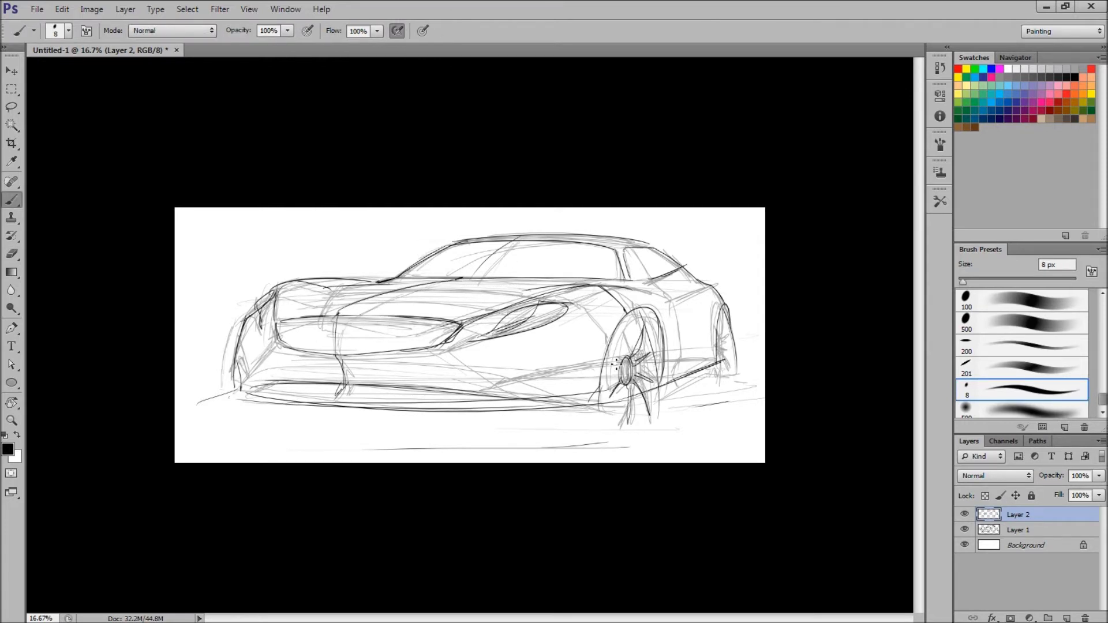
- Trace the lower body side line and rocker line, plus a short vertical line near the front
{"action": "left_click_drag", "start_coordinate": [479, 388], "coordinate": [721, 347]}
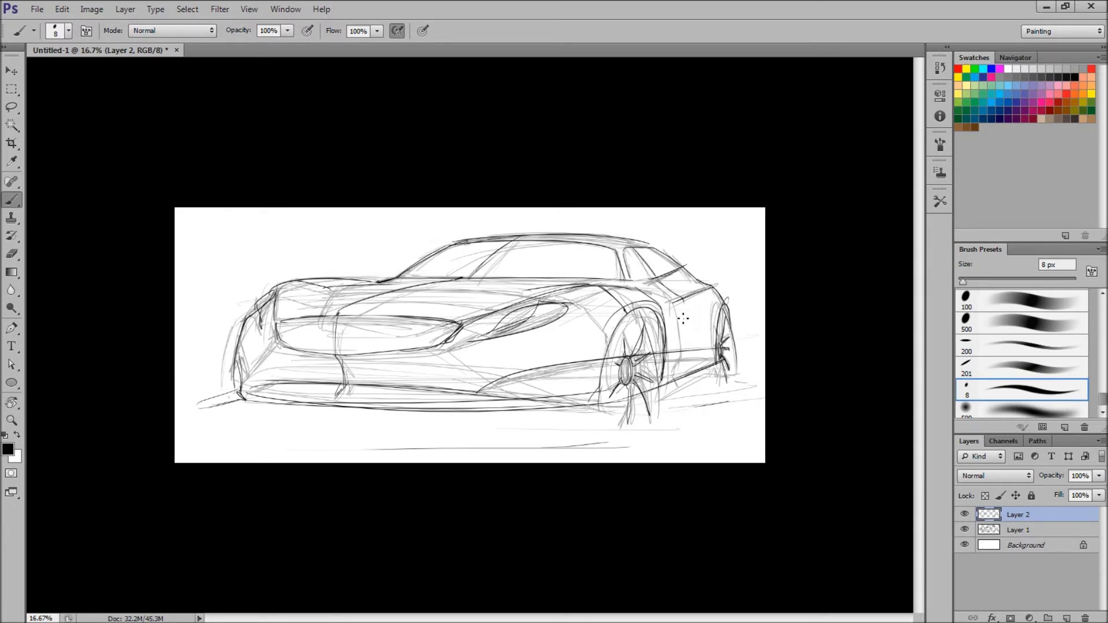
{"action": "left_click_drag", "start_coordinate": [668, 381], "coordinate": [701, 361]}
{"action": "mouse_move", "coordinate": [571, 315]}
{"action": "left_mouse_down"}
{"action": "mouse_move", "coordinate": [414, 377]}
{"action": "mouse_move", "coordinate": [583, 309]}
{"action": "left_mouse_up"}
{"action": "key", "text": "ctrl+z"}
{"action": "left_click_drag", "start_coordinate": [279, 384], "coordinate": [270, 347]}
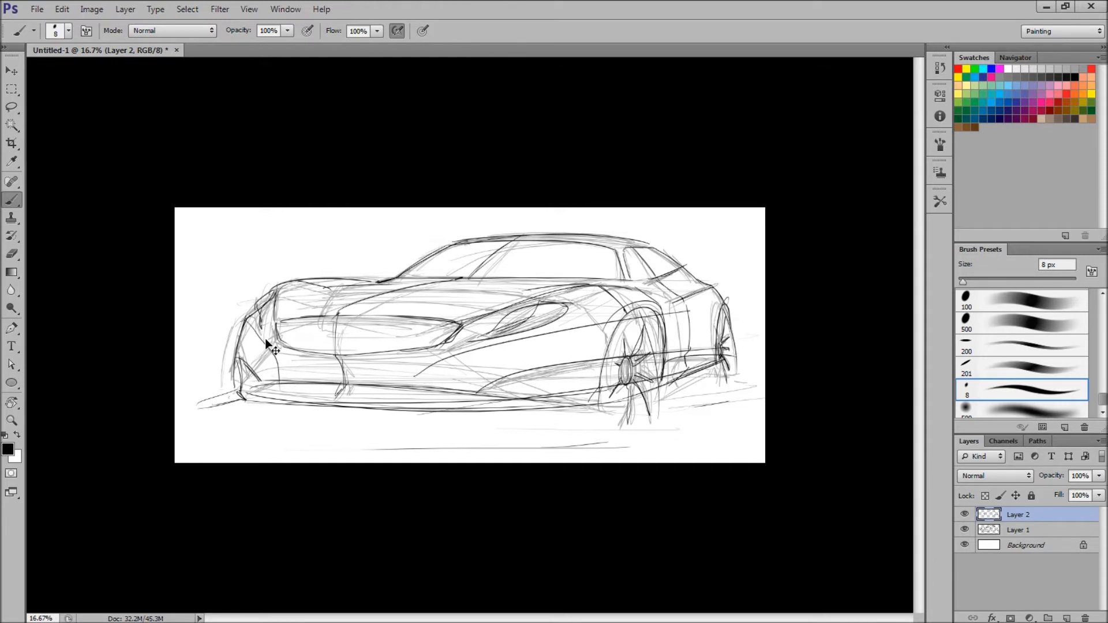
- Hide the rough sketch layer and redraw a cleaner curved roofline and hood line
{"action": "left_click", "coordinate": [966, 529]}
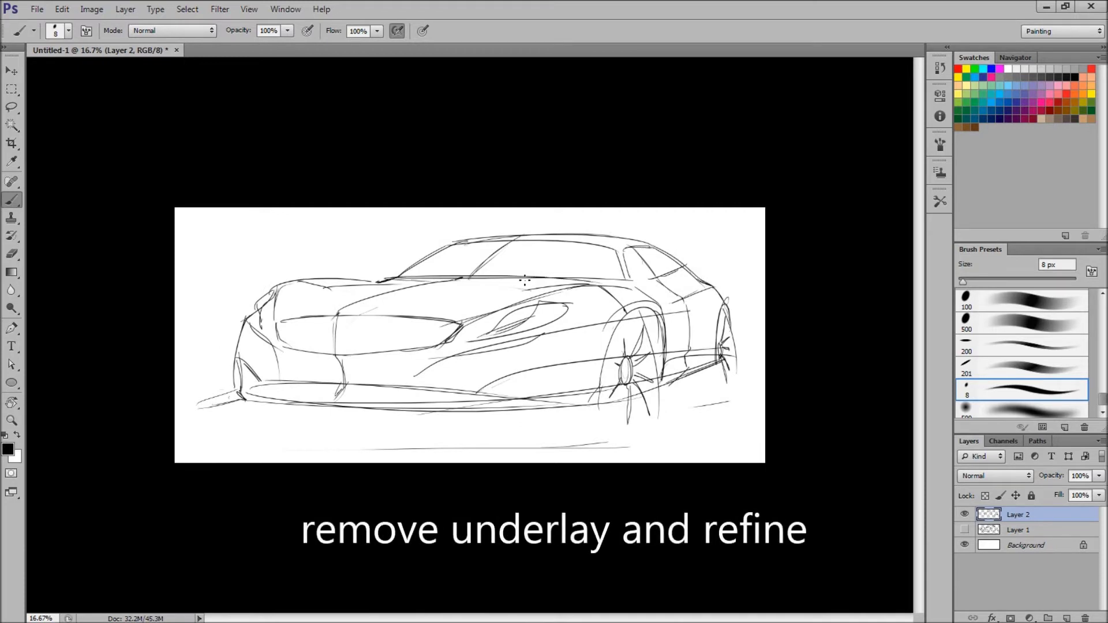
{"action": "key", "text": "ctrl+z"}
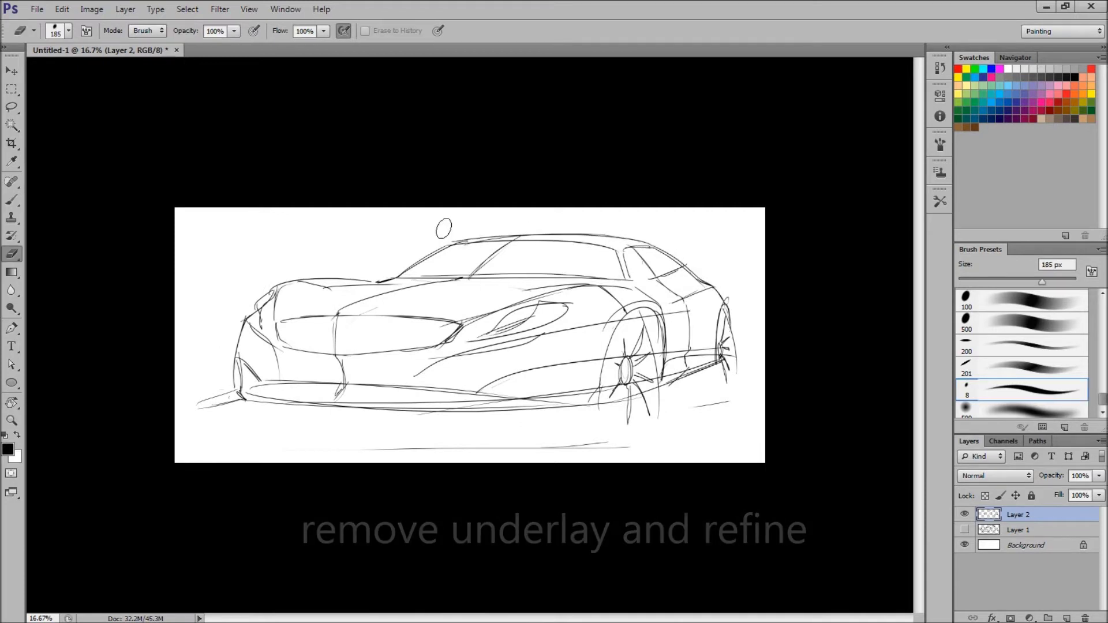
{"action": "left_click_drag", "start_coordinate": [442, 246], "coordinate": [644, 242]}
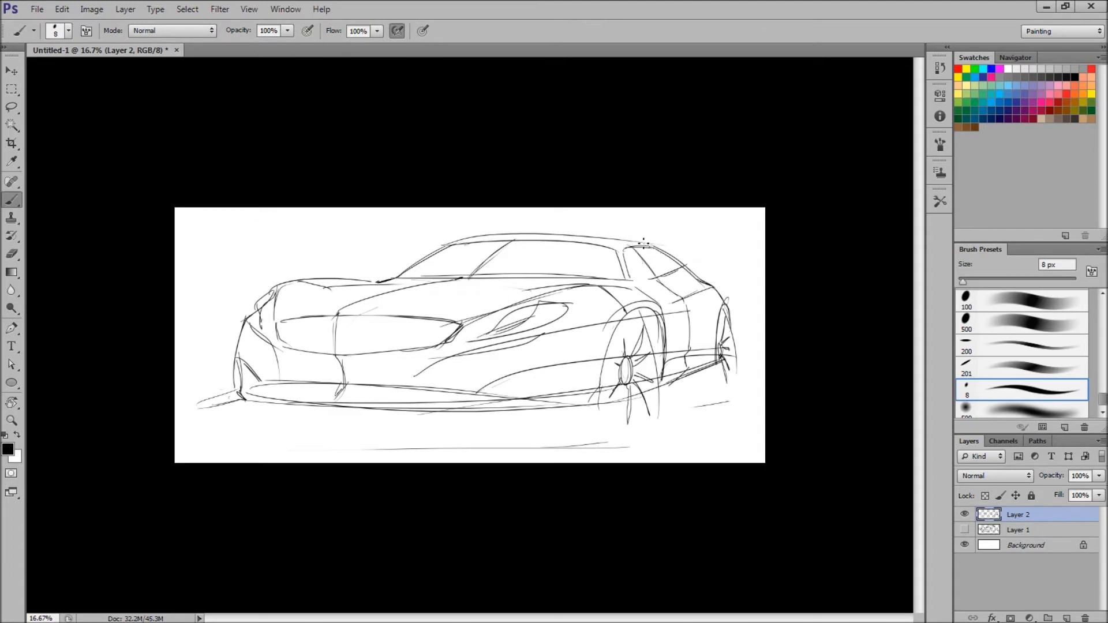
{"action": "left_click_drag", "start_coordinate": [586, 284], "coordinate": [477, 311]}
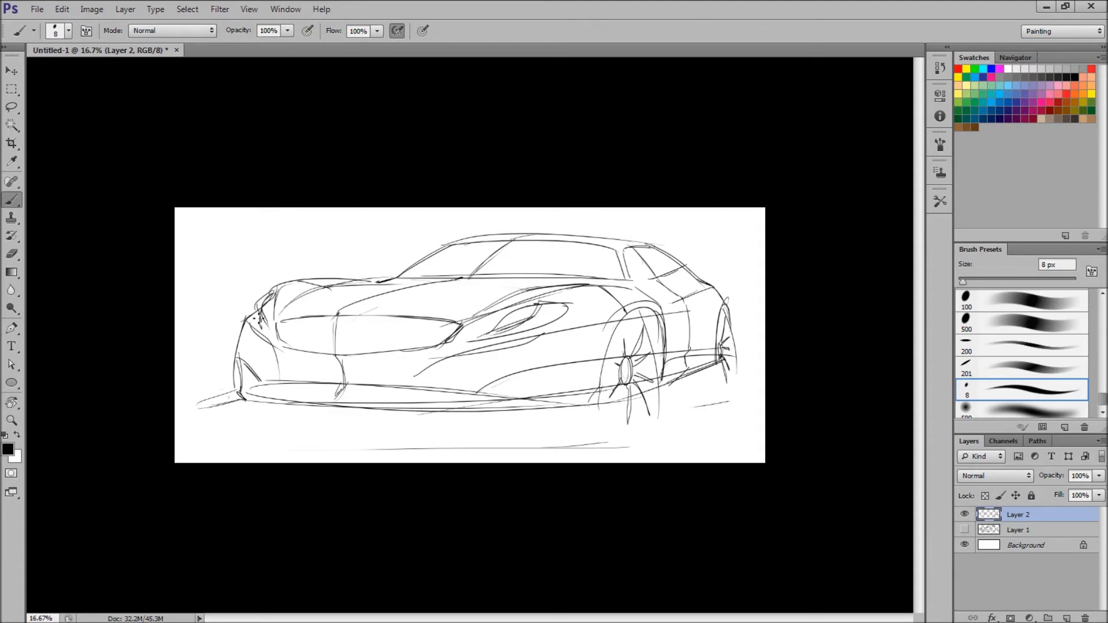
- Refine the headlight, grille top edge, beltline and lower front bumper lines
{"action": "left_click_drag", "start_coordinate": [517, 348], "coordinate": [412, 361]}
{"action": "mouse_move", "coordinate": [276, 326]}
{"action": "left_mouse_down"}
{"action": "mouse_move", "coordinate": [251, 349]}
{"action": "mouse_move", "coordinate": [457, 327]}
{"action": "left_mouse_up"}
{"action": "left_click_drag", "start_coordinate": [274, 318], "coordinate": [424, 312]}
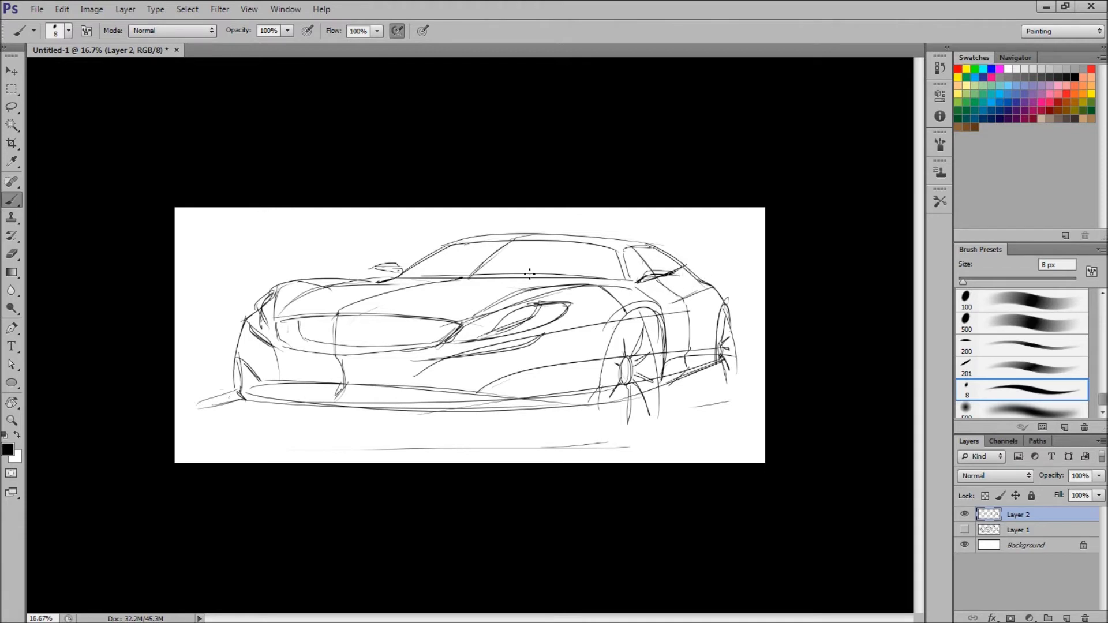
{"action": "left_click_drag", "start_coordinate": [407, 278], "coordinate": [635, 269]}
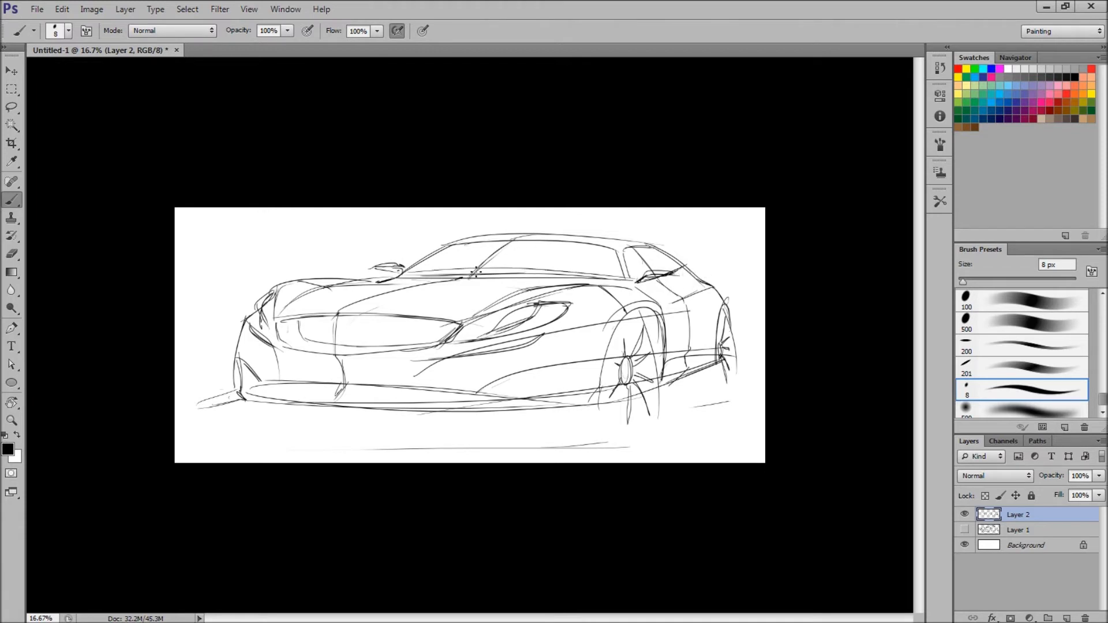
{"action": "left_click_drag", "start_coordinate": [240, 384], "coordinate": [450, 381]}
{"action": "left_click_drag", "start_coordinate": [378, 380], "coordinate": [557, 404]}
{"action": "left_click_drag", "start_coordinate": [415, 399], "coordinate": [261, 393]}
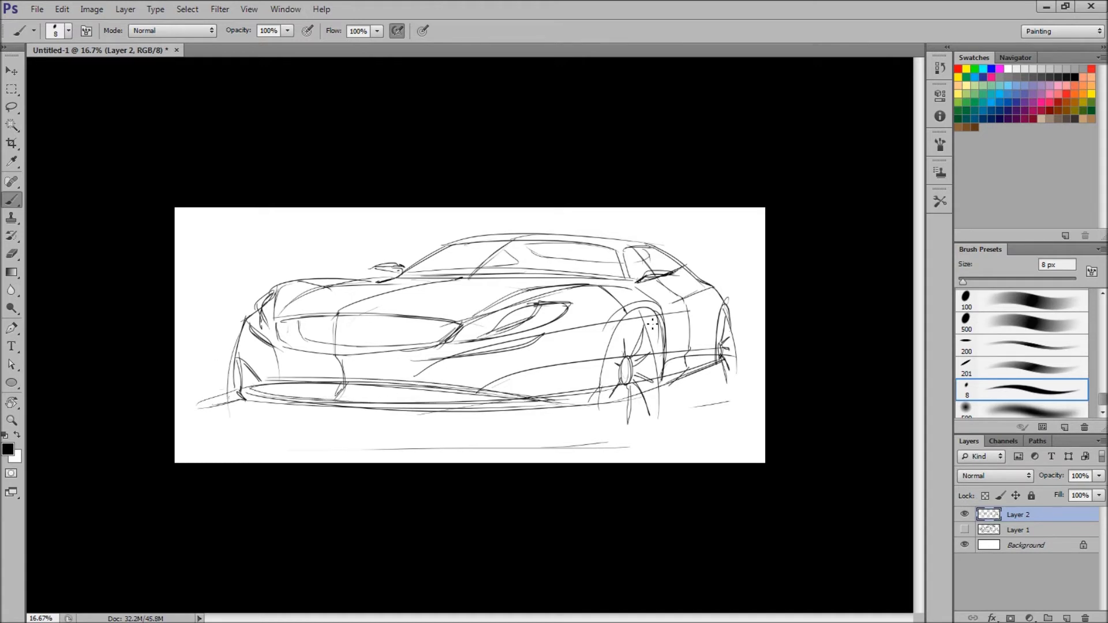
- Erase the rough wheel, spoke and lower wheel-arch strokes
{"action": "key", "text": "e"}
{"action": "left_click_drag", "start_coordinate": [655, 318], "coordinate": [652, 390]}
{"action": "mouse_move", "coordinate": [652, 324]}
{"action": "left_mouse_down"}
{"action": "mouse_move", "coordinate": [632, 414]}
{"action": "mouse_move", "coordinate": [652, 363]}
{"action": "left_mouse_up"}
{"action": "left_click_drag", "start_coordinate": [722, 312], "coordinate": [730, 375]}
{"action": "key", "text": "b"}
{"action": "mouse_move", "coordinate": [640, 312]}
{"action": "left_mouse_down"}
{"action": "mouse_move", "coordinate": [669, 375]}
{"action": "mouse_move", "coordinate": [661, 365]}
{"action": "left_mouse_up"}
{"action": "key", "text": "ctrl+z"}
{"action": "key", "text": "e"}
{"action": "mouse_move", "coordinate": [641, 309]}
{"action": "left_mouse_down"}
{"action": "mouse_move", "coordinate": [660, 369]}
{"action": "mouse_move", "coordinate": [595, 418]}
{"action": "left_mouse_up"}
{"action": "key", "text": "b"}
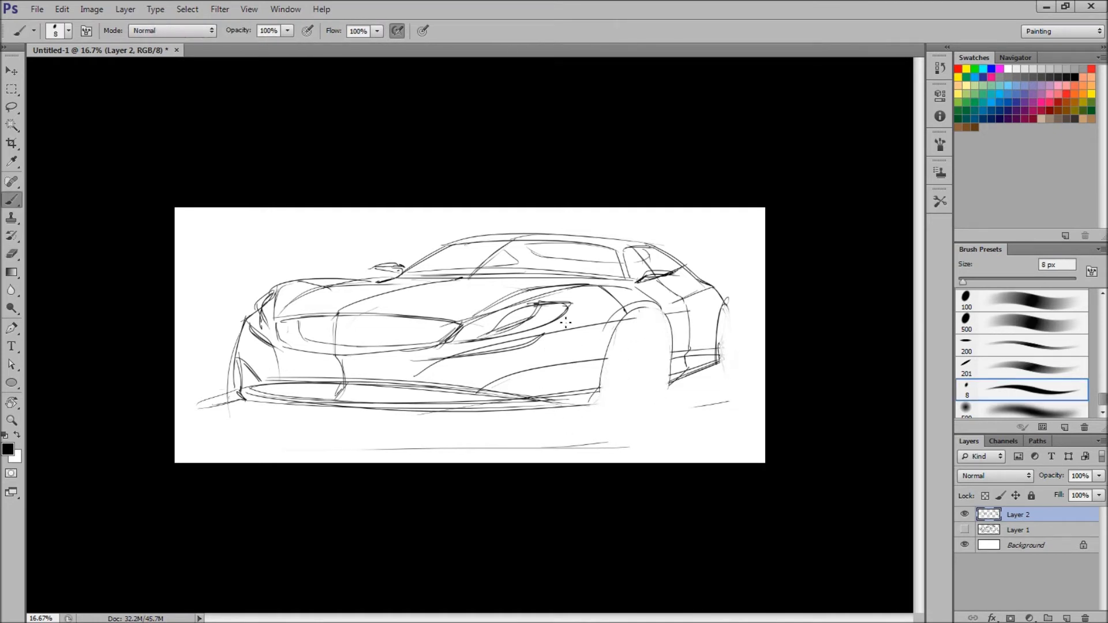
- Shrink the eraser, then add a short stroke near the headlight and lower-body strokes
{"action": "key", "text": "e"}
{"action": "key", "text": "bracketleft"}
{"action": "key", "text": "bracketleft"}
{"action": "key", "text": "bracketleft"}
{"action": "key", "text": "b"}
{"action": "left_click_drag", "start_coordinate": [531, 306], "coordinate": [573, 303]}
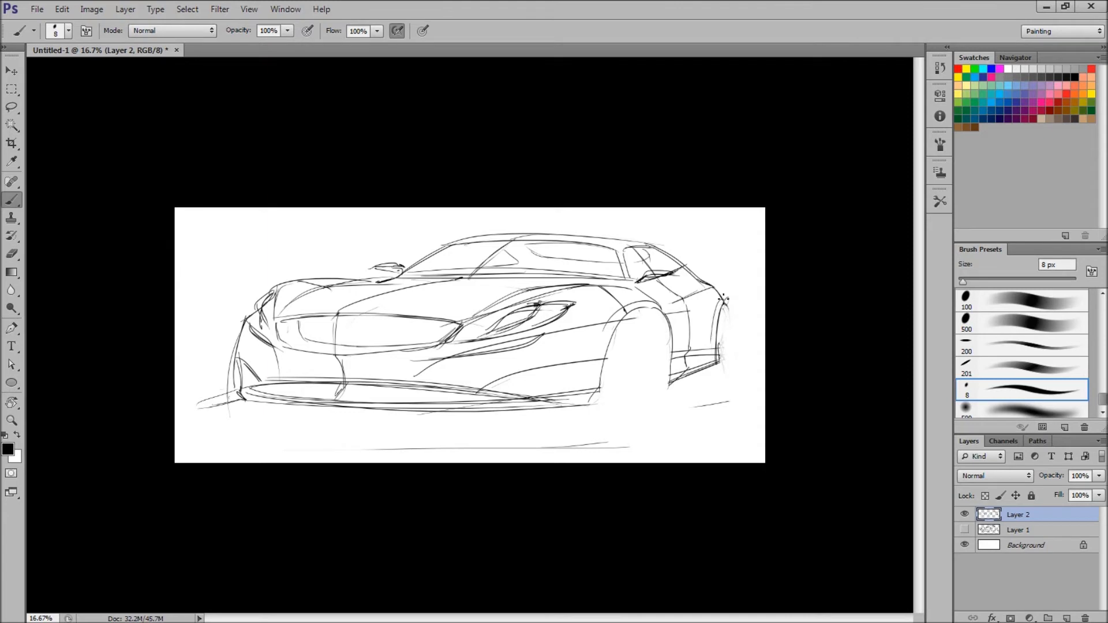
{"action": "left_click_drag", "start_coordinate": [476, 396], "coordinate": [578, 364]}
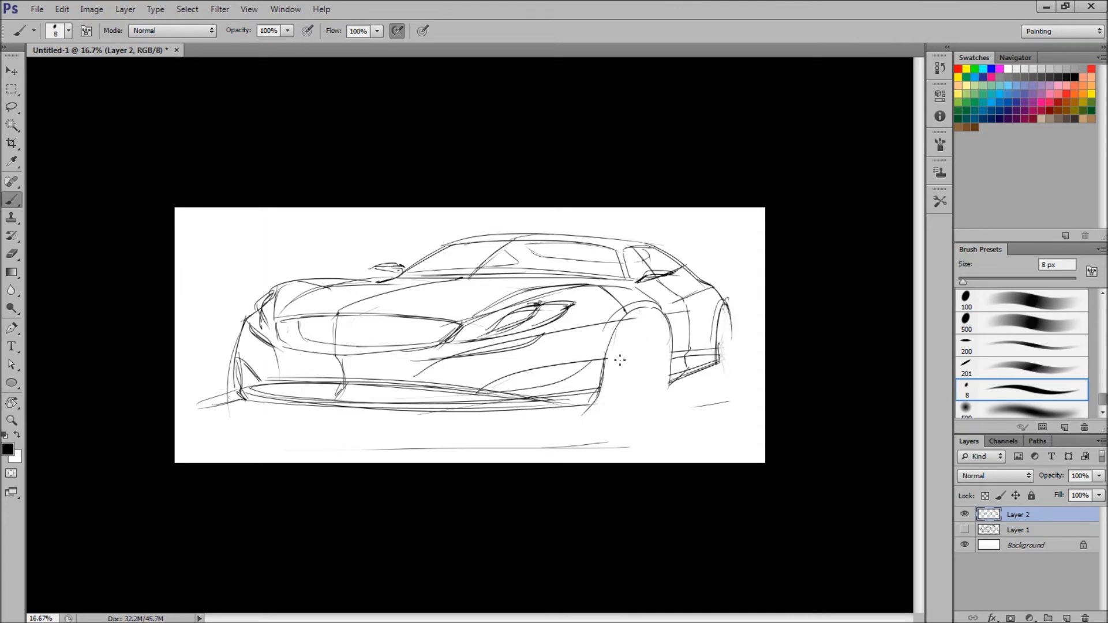
{"action": "key", "text": "e"}
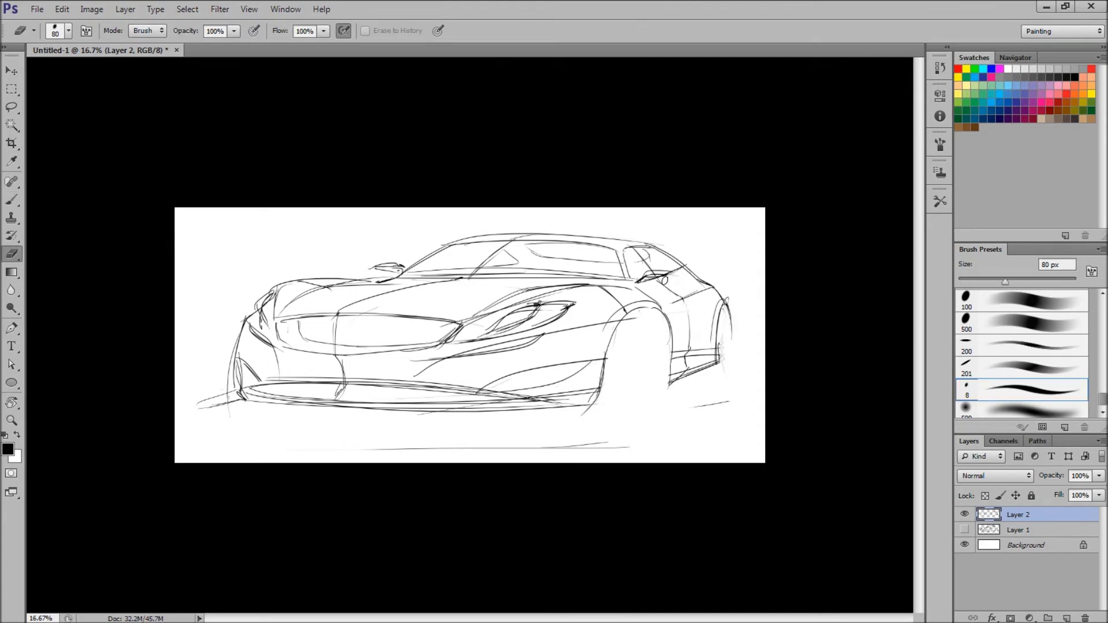
{"action": "key", "text": "b"}
- Refine the hood, beltline and roofline, erase stray rear marks, and add a faint lower-body line
{"action": "left_click_drag", "start_coordinate": [325, 291], "coordinate": [522, 289]}
{"action": "left_click_drag", "start_coordinate": [395, 276], "coordinate": [616, 272]}
{"action": "mouse_move", "coordinate": [581, 233]}
{"action": "left_mouse_down"}
{"action": "mouse_move", "coordinate": [465, 235]}
{"action": "mouse_move", "coordinate": [609, 237]}
{"action": "left_mouse_up"}
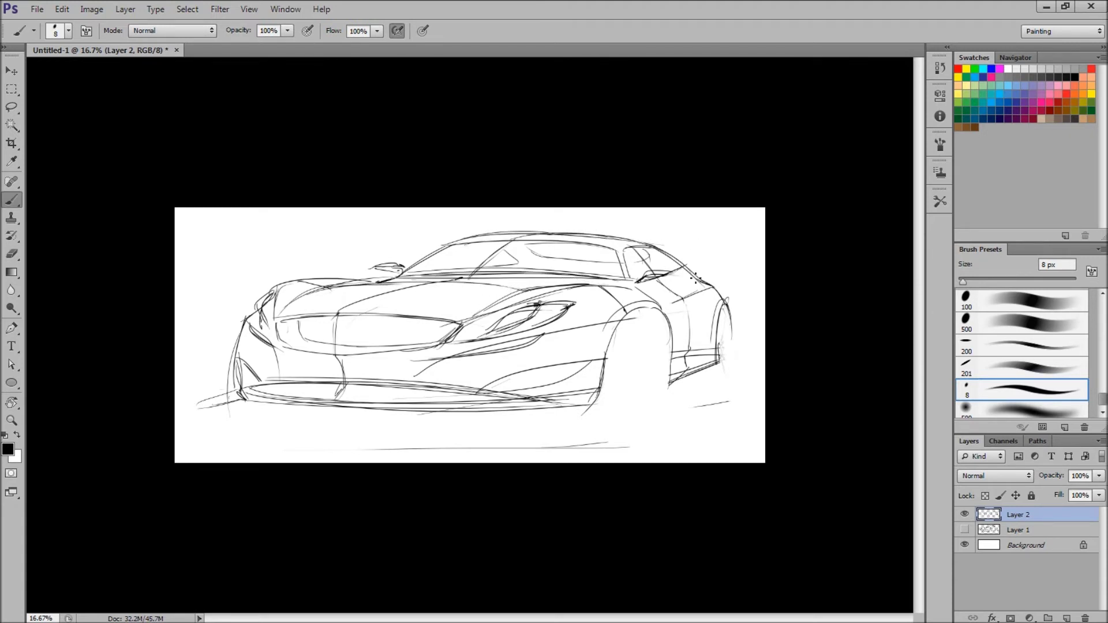
{"action": "key", "text": "e"}
{"action": "mouse_move", "coordinate": [661, 301]}
{"action": "left_mouse_down"}
{"action": "mouse_move", "coordinate": [638, 288]}
{"action": "mouse_move", "coordinate": [670, 331]}
{"action": "left_mouse_up"}
{"action": "key", "text": "b"}
{"action": "left_click_drag", "start_coordinate": [510, 371], "coordinate": [738, 370]}
- Trial a horizontal flip and warp on the line layer, then revert to the original orientation
{"action": "key", "text": "ctrl+t"}
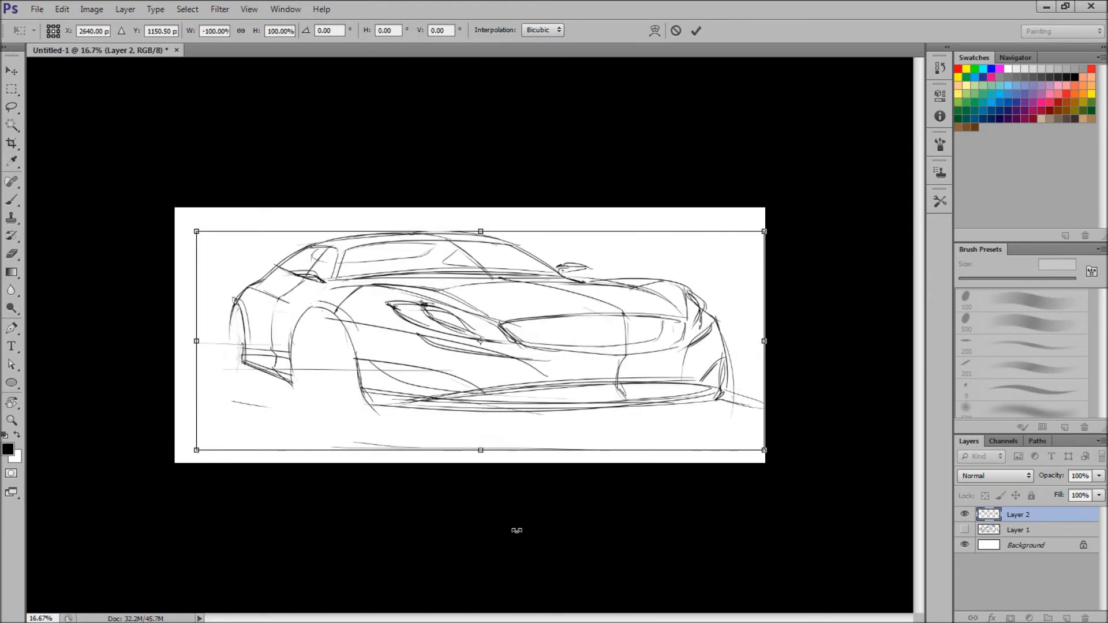
{"action": "right_click", "coordinate": [408, 340]}
{"action": "left_click", "coordinate": [436, 422]}
{"action": "left_click_drag", "start_coordinate": [386, 450], "coordinate": [363, 522]}
{"action": "left_click_drag", "start_coordinate": [576, 450], "coordinate": [596, 468]}
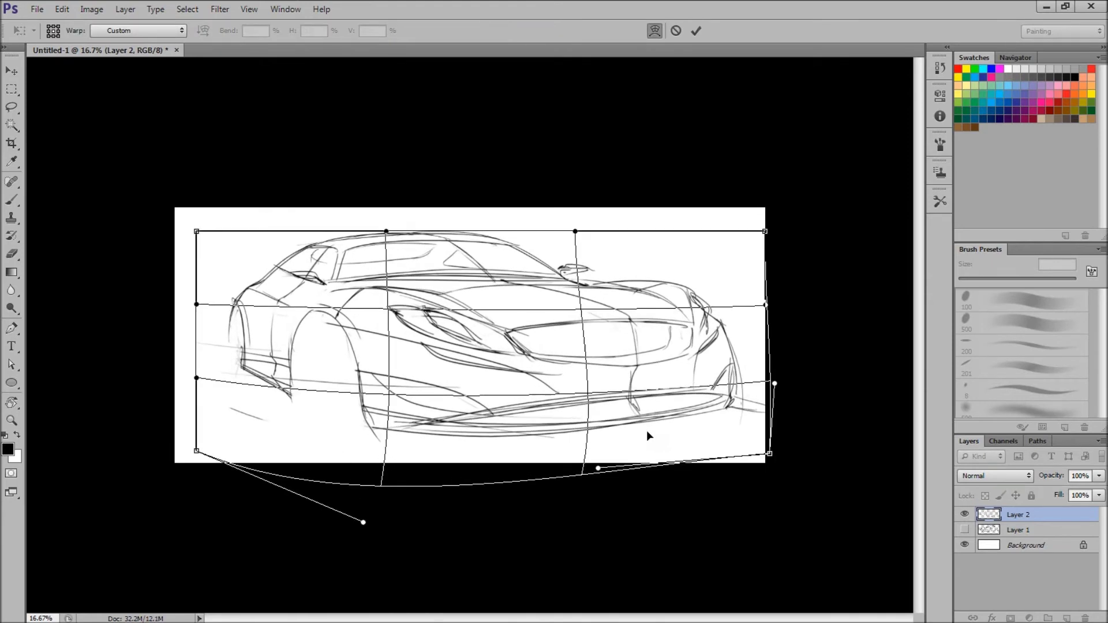
{"action": "key", "text": "ctrl+z"}
{"action": "key", "text": "ctrl+z"}
{"action": "key", "text": "Return"}
- Draw faint ground lines near the rear wheel with the brush
{"action": "key", "text": "b"}
{"action": "key", "text": "e"}
{"action": "key", "text": "b"}
{"action": "mouse_move", "coordinate": [507, 355]}
{"action": "left_mouse_down"}
{"action": "mouse_move", "coordinate": [671, 361]}
{"action": "mouse_move", "coordinate": [766, 347]}
{"action": "left_mouse_up"}
- Draw an ellipse over the front wheel and rotate it to match the wheel's tilt
{"action": "key", "text": "u"}
{"action": "left_click_drag", "start_coordinate": [609, 314], "coordinate": [680, 459]}
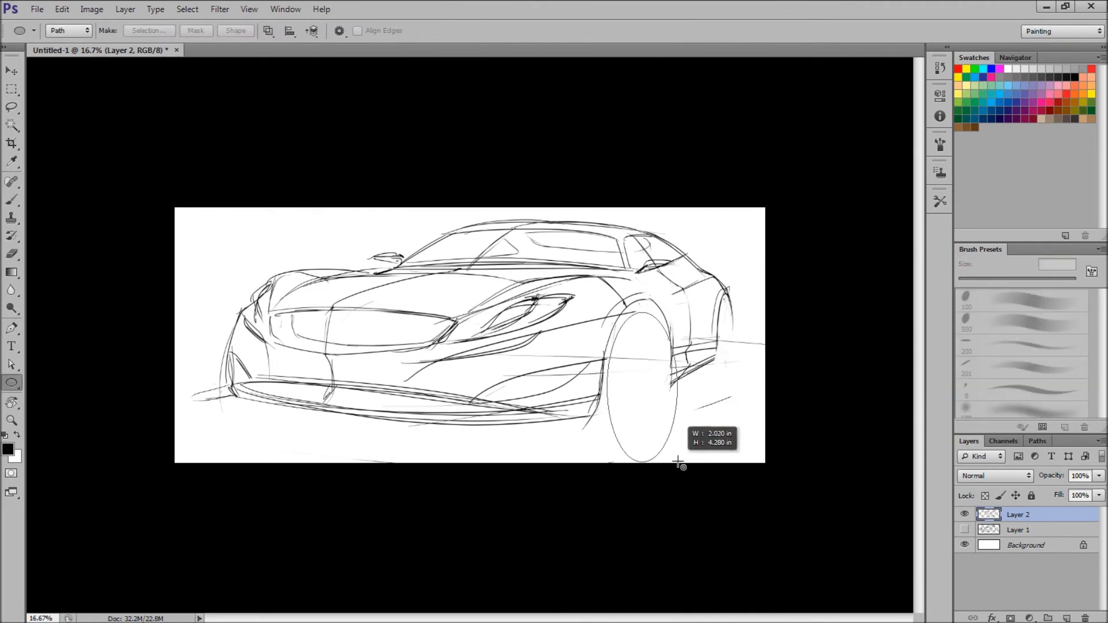
{"action": "key", "text": "ctrl+t"}
{"action": "left_click_drag", "start_coordinate": [659, 332], "coordinate": [641, 451]}
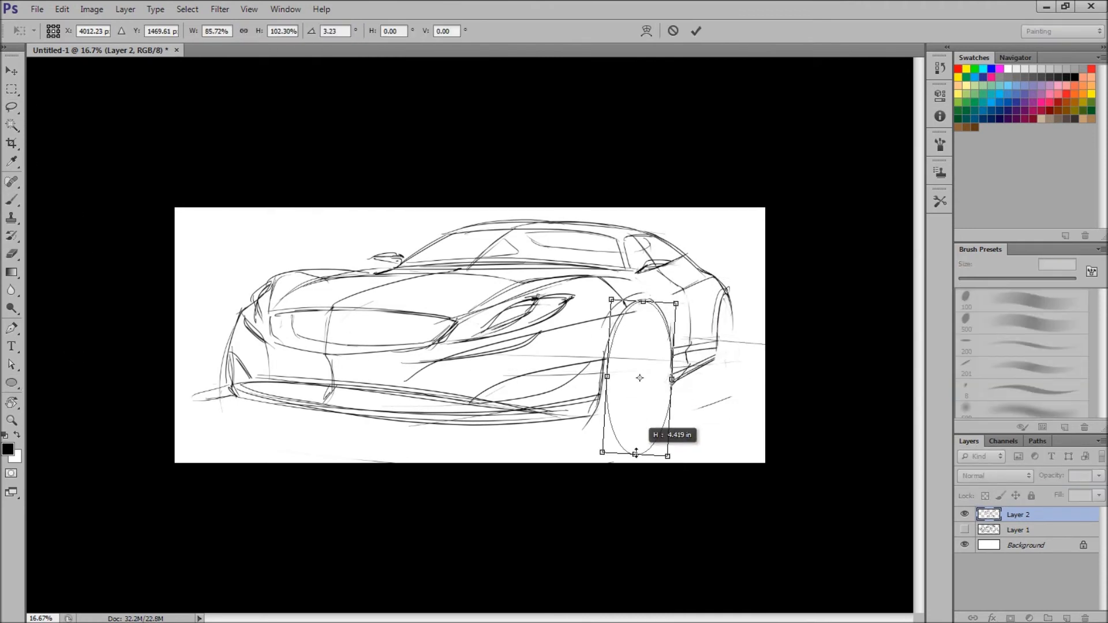
{"action": "key", "text": "Return"}
- Scale and reposition the front wheel ellipse until it fits the wheel outline
{"action": "key", "text": "w"}
{"action": "key", "text": "v"}
{"action": "key", "text": "ctrl+t"}
{"action": "mouse_move", "coordinate": [646, 352]}
{"action": "left_mouse_down"}
{"action": "mouse_move", "coordinate": [657, 332]}
{"action": "mouse_move", "coordinate": [658, 347]}
{"action": "left_mouse_up"}
{"action": "key", "text": "Return"}
{"action": "key", "text": "a"}
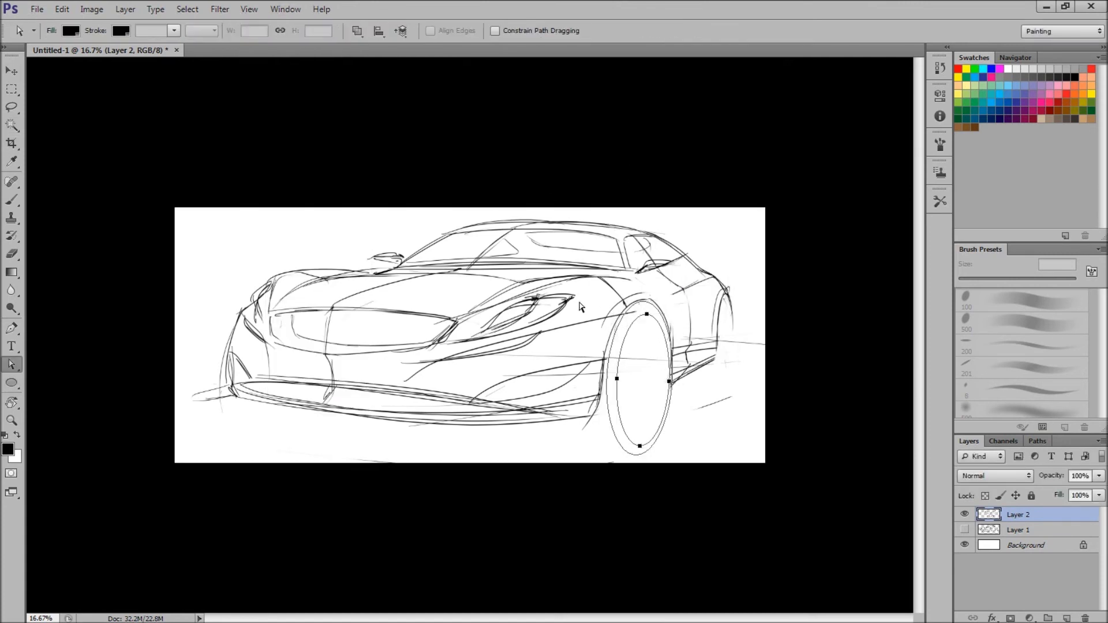
{"action": "key", "text": "ctrl+t"}
{"action": "left_click_drag", "start_coordinate": [635, 456], "coordinate": [638, 469]}
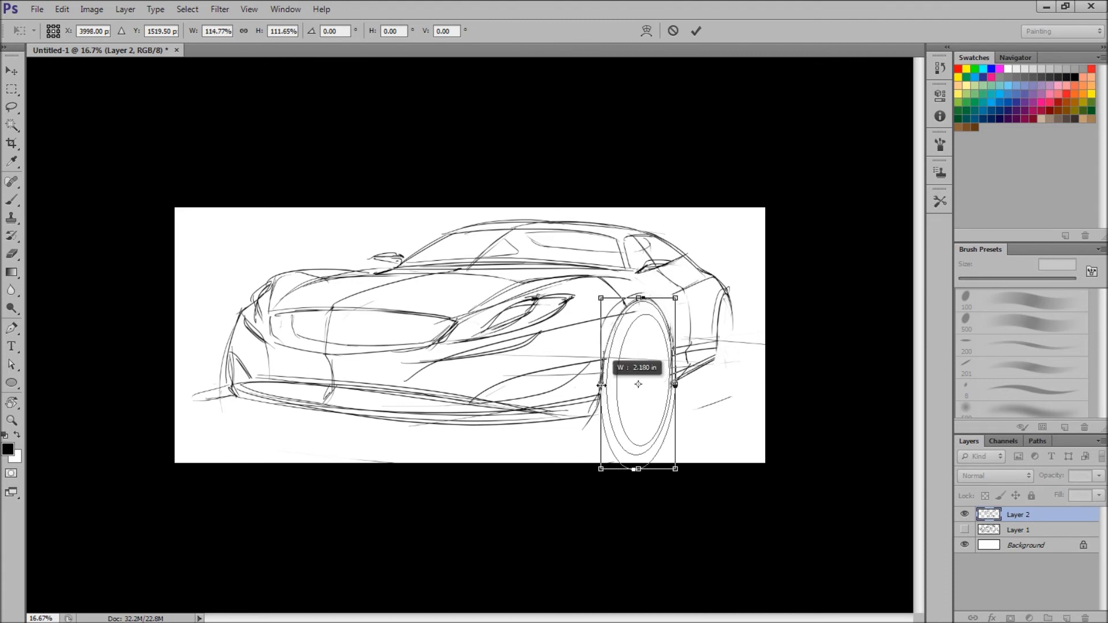
{"action": "key", "text": "Return"}
- Add smaller inner and hub ellipses as shrunken copies inside the front wheel
{"action": "key", "text": "ctrl+t"}
{"action": "left_click_drag", "start_coordinate": [673, 317], "coordinate": [661, 326]}
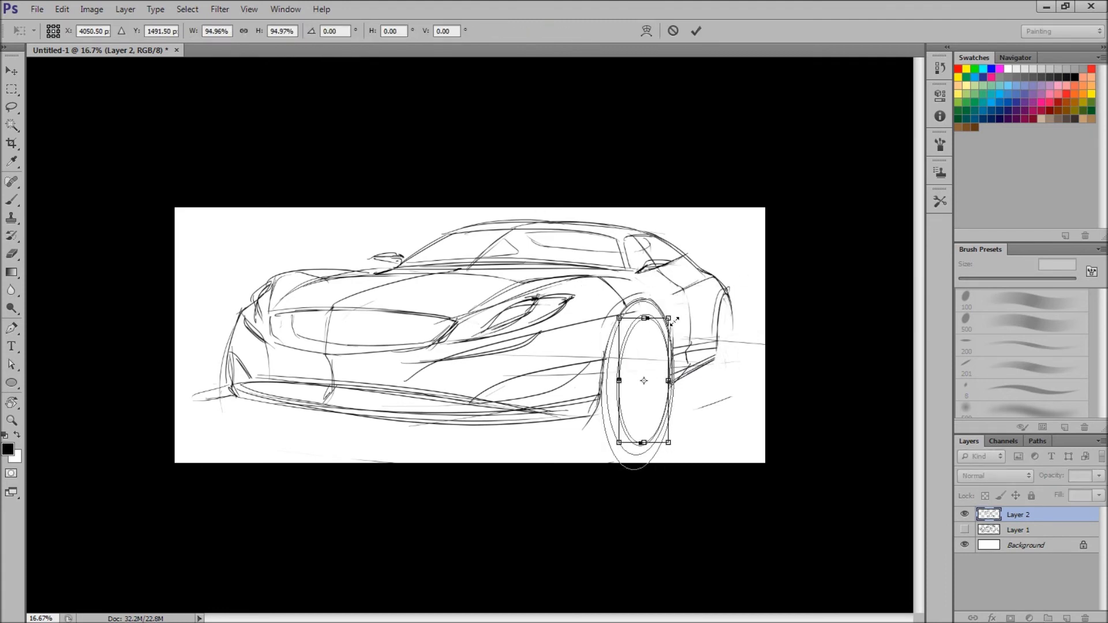
{"action": "key", "text": "Return"}
{"action": "key", "text": "ctrl+alt+t"}
{"action": "mouse_move", "coordinate": [670, 318]}
{"action": "left_mouse_down"}
{"action": "mouse_move", "coordinate": [654, 359]}
{"action": "mouse_move", "coordinate": [645, 358]}
{"action": "left_mouse_up"}
{"action": "key", "text": "Return"}
{"action": "key", "text": "ctrl+alt+t"}
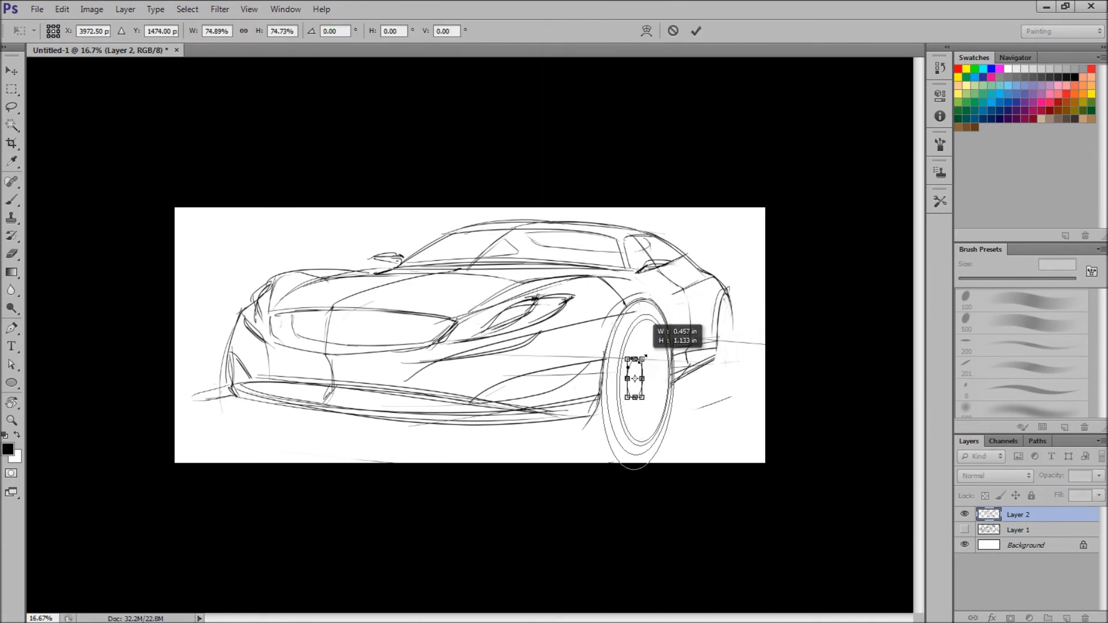
{"action": "key", "text": "Return"}
- Move an ellipse copy onto the rear wheel and narrow it to fit
{"action": "key", "text": "a"}
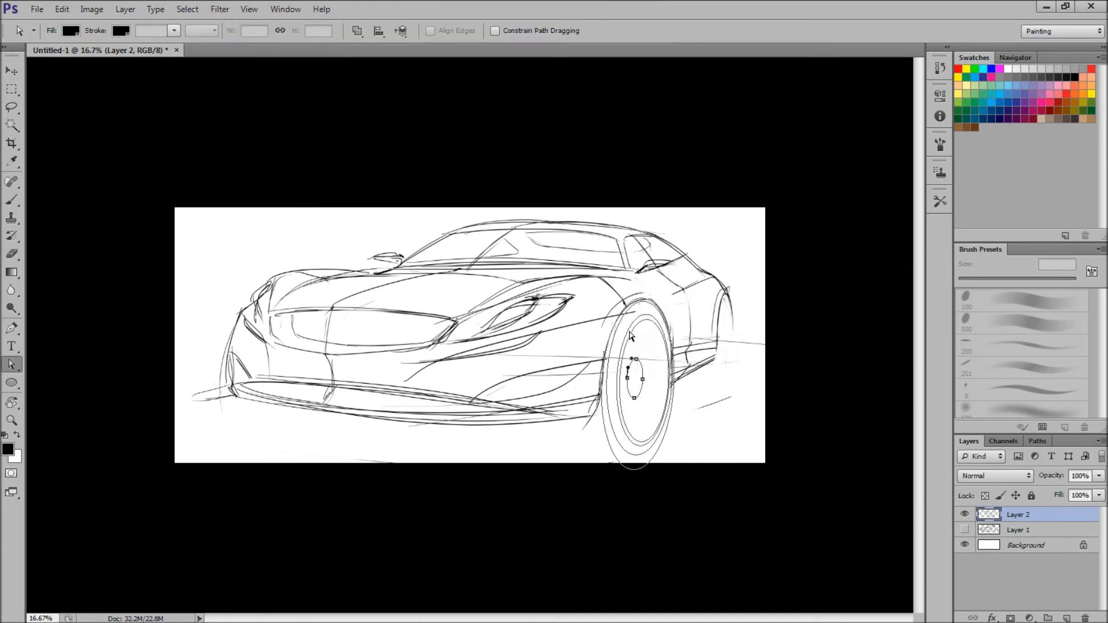
{"action": "left_click_drag", "start_coordinate": [667, 324], "coordinate": [728, 305]}
{"action": "key", "text": "ctrl+t"}
{"action": "mouse_move", "coordinate": [743, 359]}
{"action": "left_mouse_down"}
{"action": "mouse_move", "coordinate": [728, 352]}
{"action": "mouse_move", "coordinate": [734, 386]}
{"action": "left_mouse_up"}
{"action": "key", "text": "Return"}
{"action": "key", "text": "ctrl+t"}
{"action": "key", "text": "Return"}
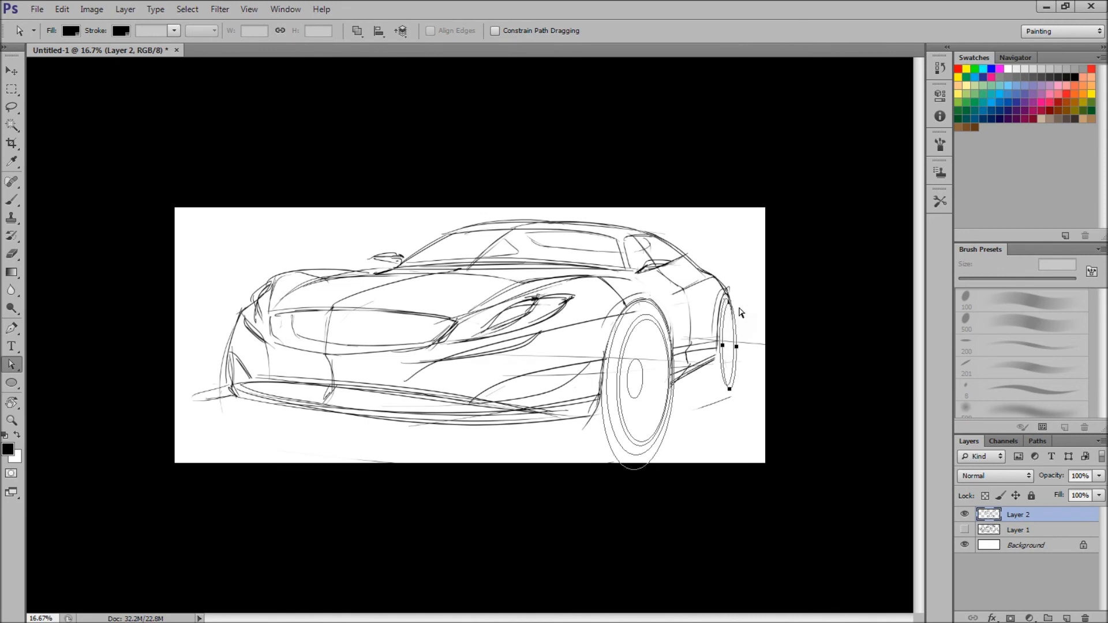
- Resize the rear wheel ellipse, discarding an oversized attempt, until it matches the wheel
{"action": "key", "text": "ctrl+t"}
{"action": "left_click_drag", "start_coordinate": [734, 298], "coordinate": [735, 291]}
{"action": "key", "text": "Escape"}
{"action": "key", "text": "ctrl+t"}
{"action": "left_click_drag", "start_coordinate": [734, 302], "coordinate": [742, 271]}
{"action": "key", "text": "Return"}
{"action": "key", "text": "ctrl+t"}
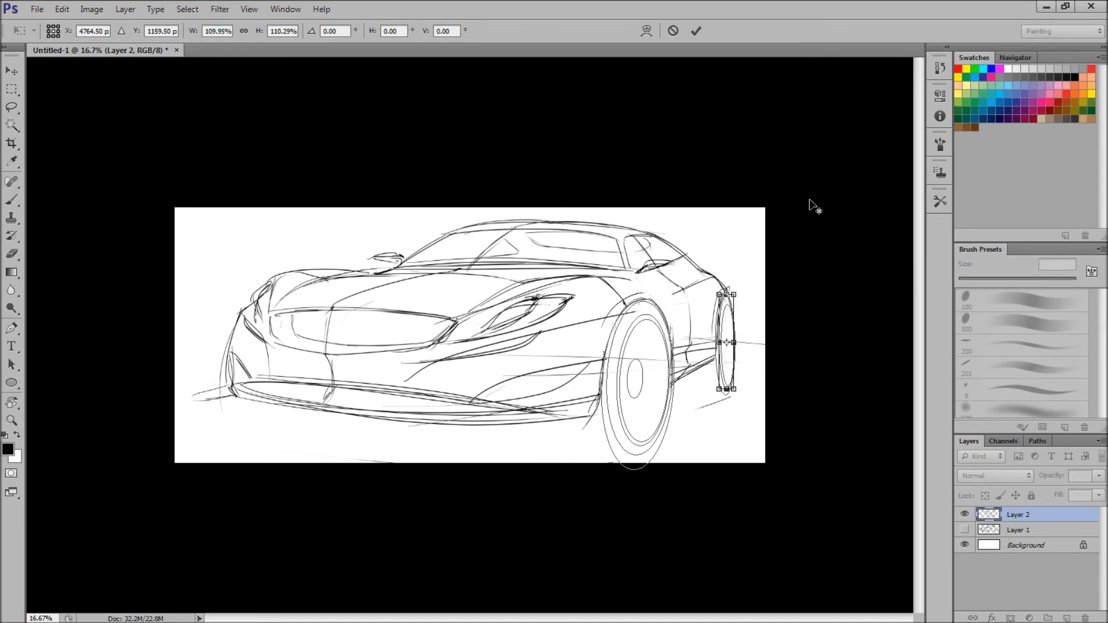
{"action": "key", "text": "Return"}
{"action": "key", "text": "ctrl+t"}
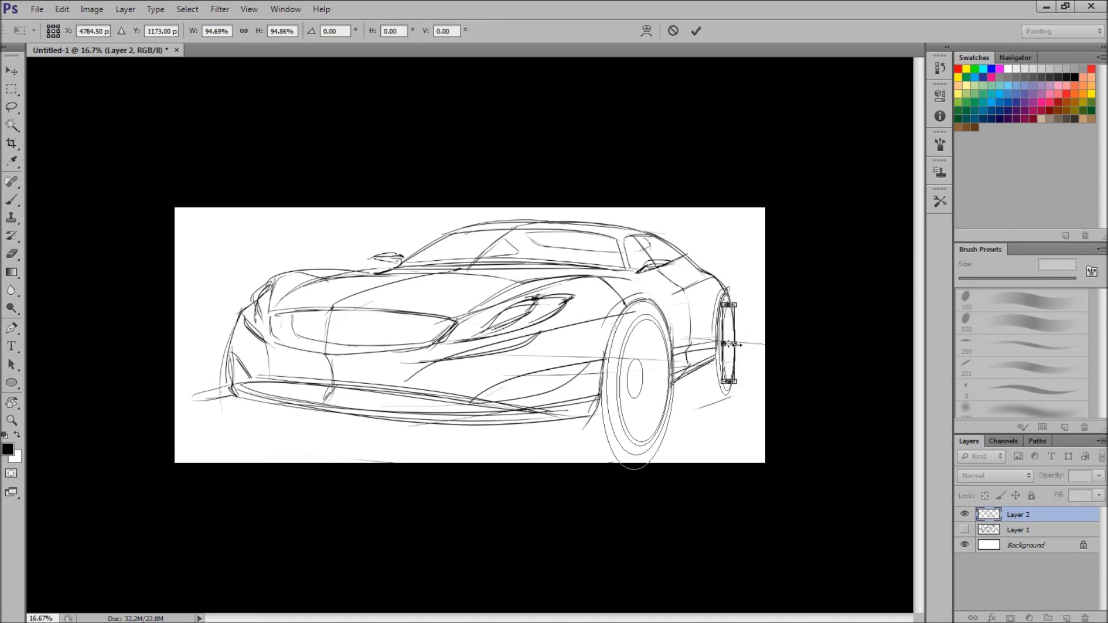
{"action": "key", "text": "Return"}
- Zoom in and add a smaller hub ellipse copy inside the rear wheel
{"action": "key", "text": "ctrl+plus"}
{"action": "key", "text": "ctrl+t"}
{"action": "key", "text": "Return"}
{"action": "key", "text": "ctrl+t"}
{"action": "left_click_drag", "start_coordinate": [848, 289], "coordinate": [859, 323]}
{"action": "key", "text": "Return"}
{"action": "key", "text": "ctrl+t"}
{"action": "key", "text": "Return"}
- Zoom out and drag the crop boundary outward past the sketch to enlarge the canvas
{"action": "key", "text": "ctrl+minus"}
{"action": "key", "text": "ctrl+minus"}
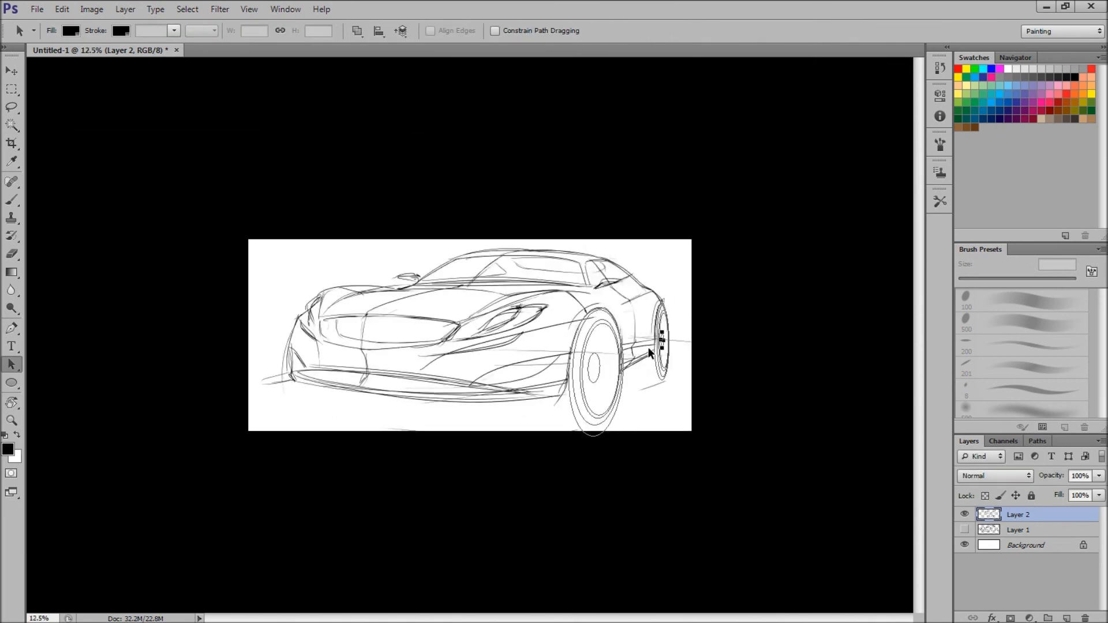
{"action": "key", "text": "c"}
{"action": "left_click_drag", "start_coordinate": [248, 240], "coordinate": [234, 230]}
- Drag the lower-left crop handle outward past the canvas edge
{"action": "left_click_drag", "start_coordinate": [247, 441], "coordinate": [241, 427]}
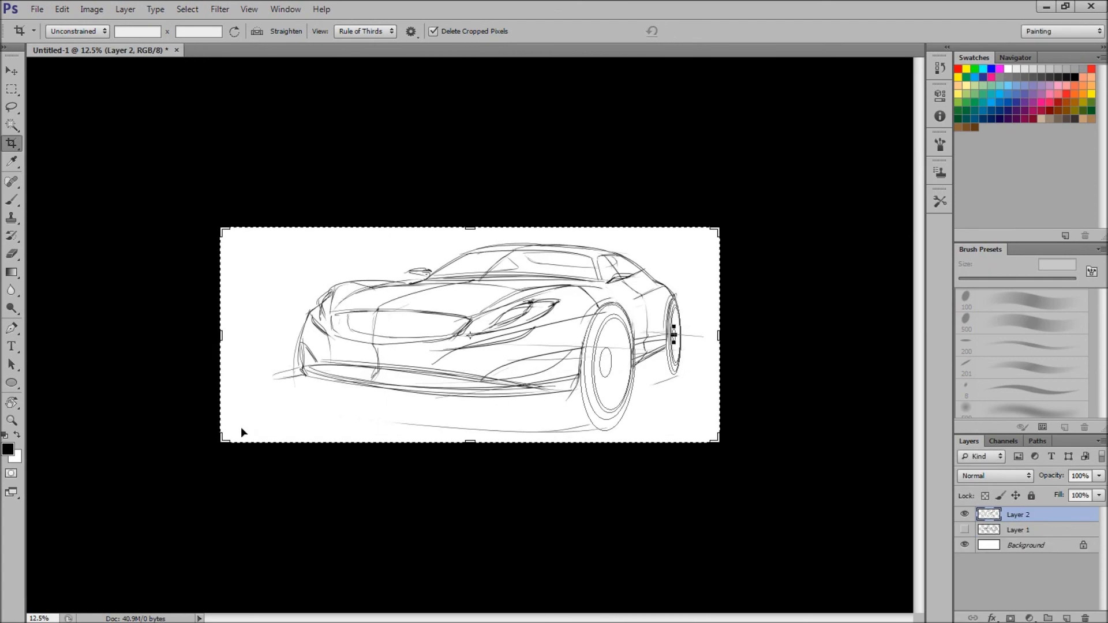